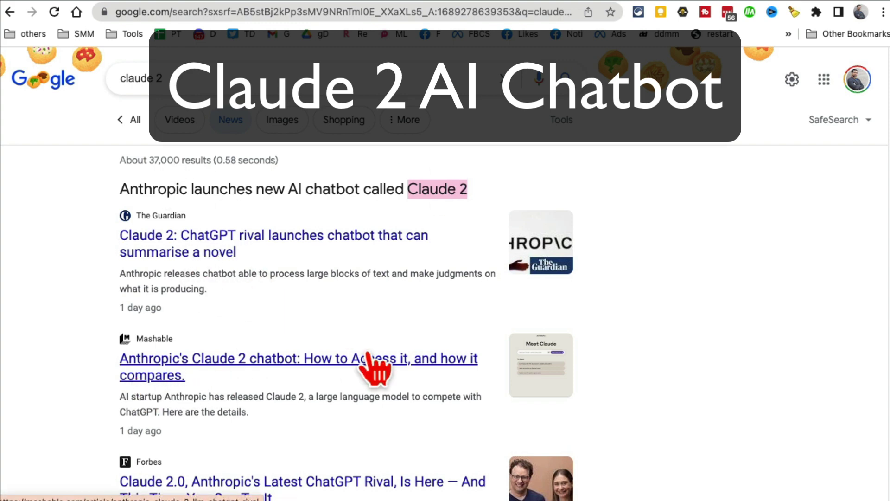
# Scroll through the Google News results for 'claude 2'
pyautogui.scroll(-3, 373, 366)
pyautogui.scroll(3, 370, 357)
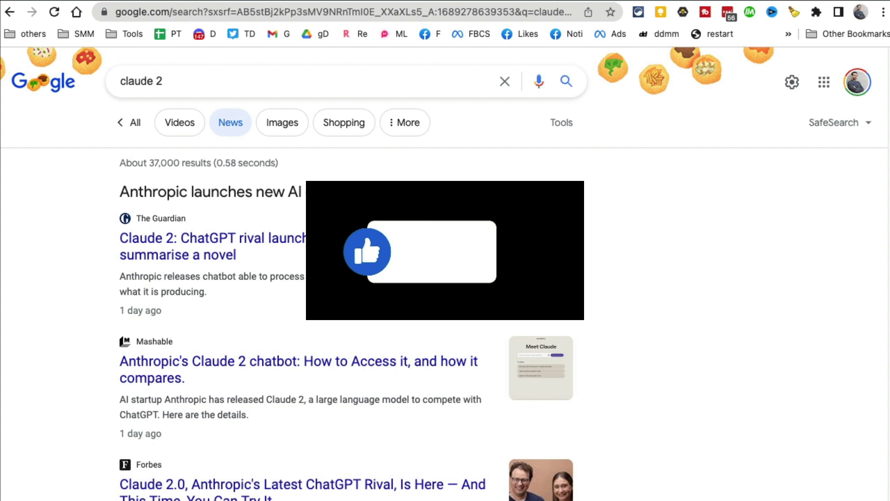
pyautogui.scroll(-1, 209, 246)
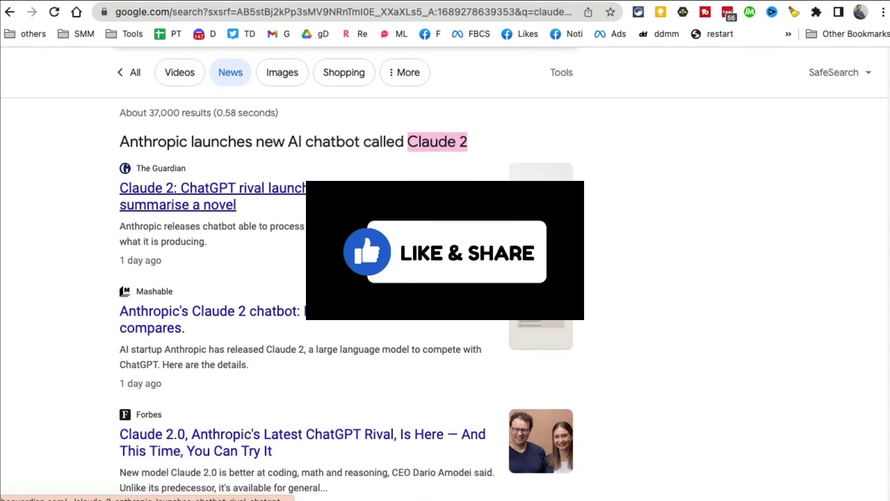
pyautogui.scroll(-1, 325, 195)
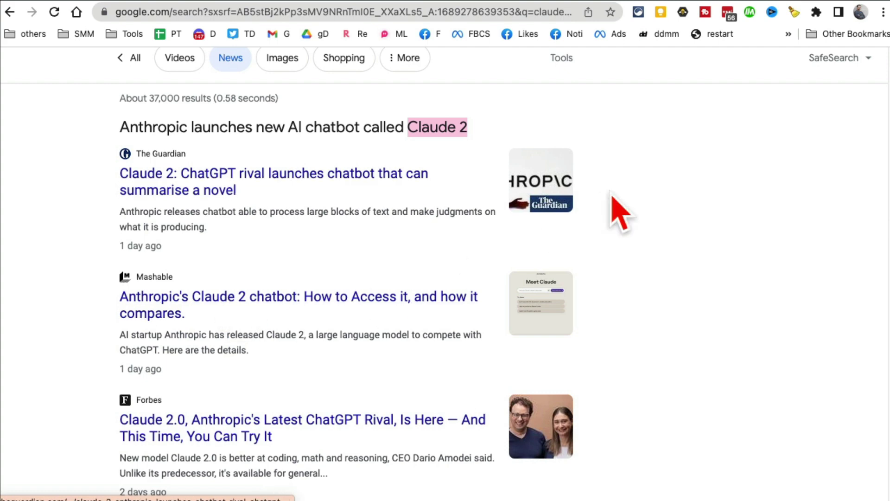
# Open the claude.ai home page with its past chats and resize the browser window slightly
pyautogui.click(705, 12)
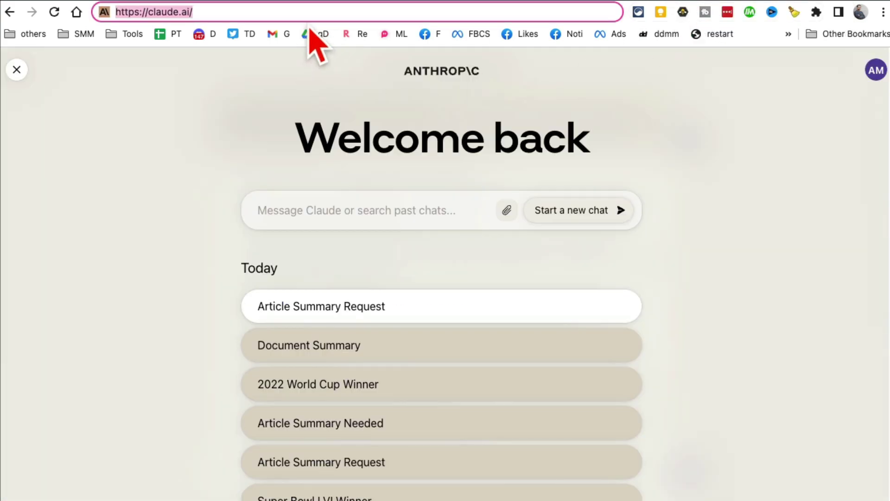
pyautogui.click(209, 12)
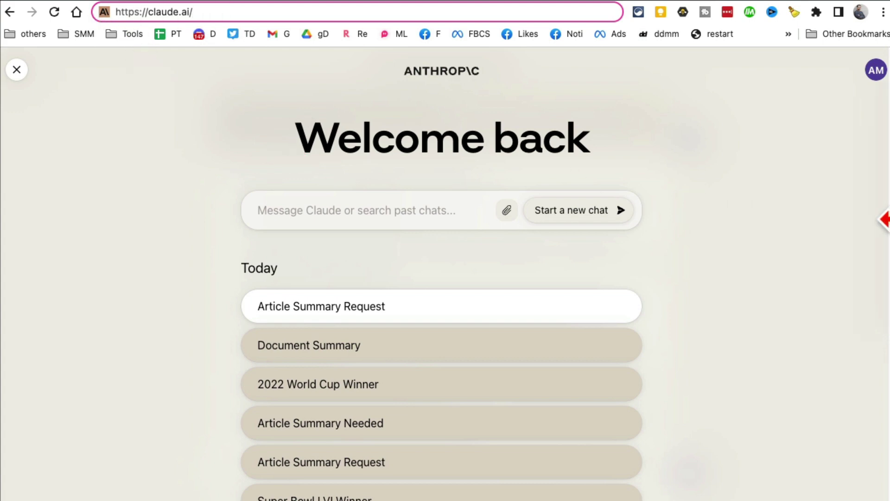
pyautogui.moveTo(885, 219); pyautogui.dragTo(882, 219)
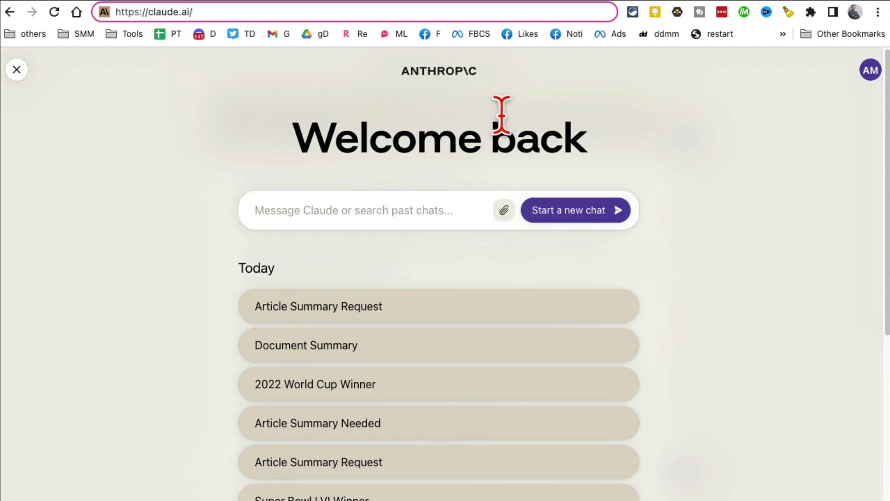
# Check ChatGPT's Free versus Plus ($20/mo) plan comparison, then return to Claude's home page
pyautogui.click(718, 2)
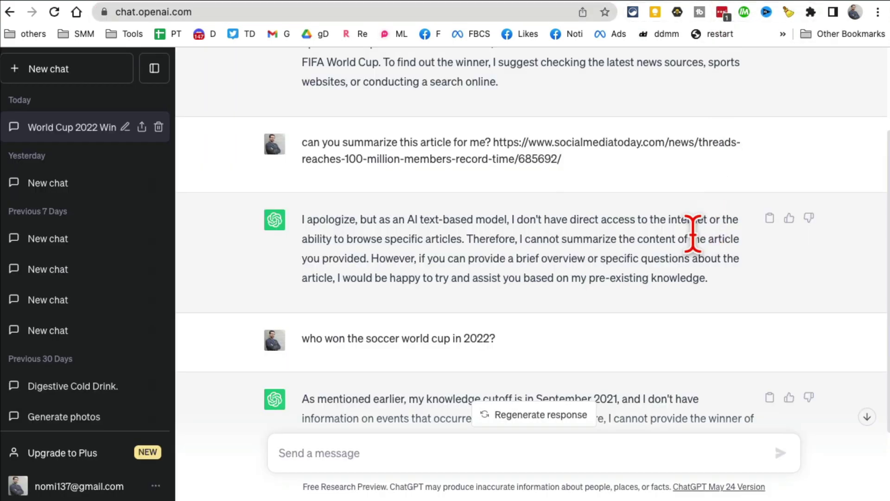
pyautogui.scroll(-5, 159, 378)
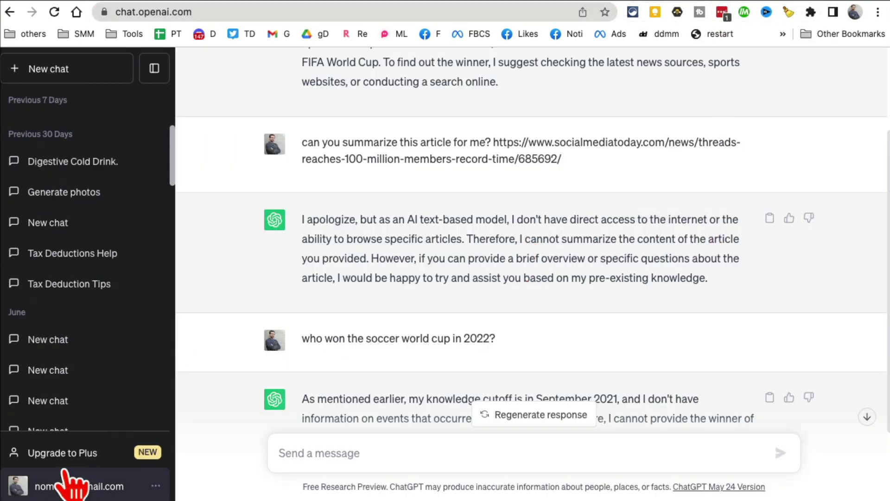
pyautogui.click(79, 453)
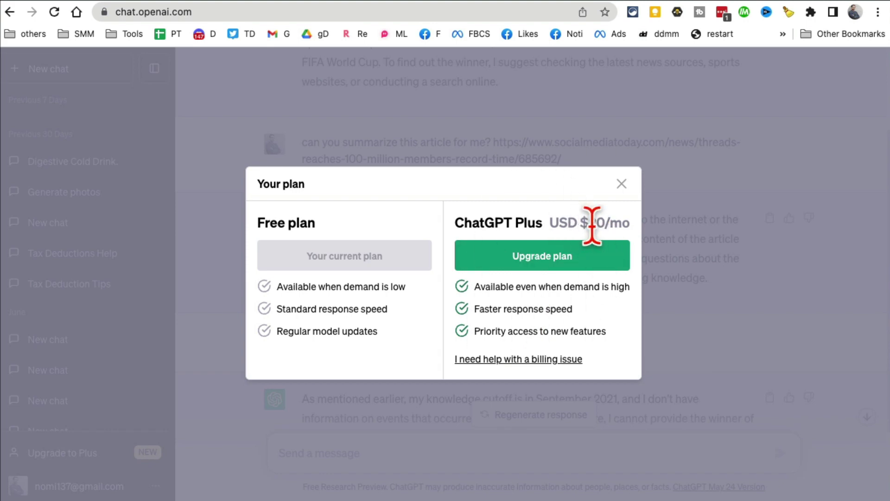
pyautogui.click(622, 185)
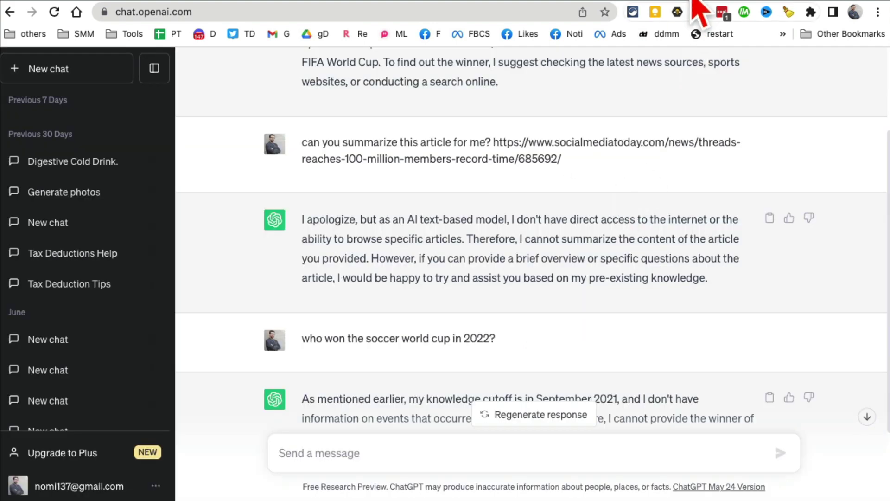
pyautogui.click(690, 6)
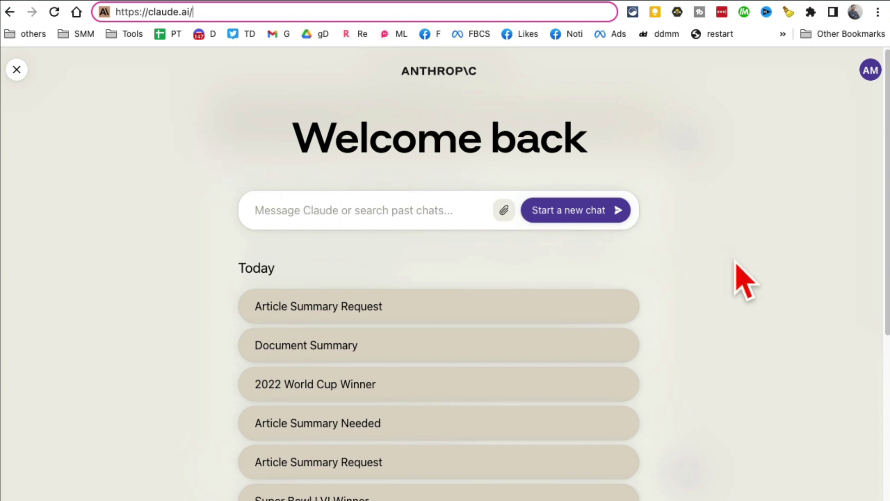
# Ask Claude who won the December 2022 soccer World Cup
pyautogui.click(424, 207)
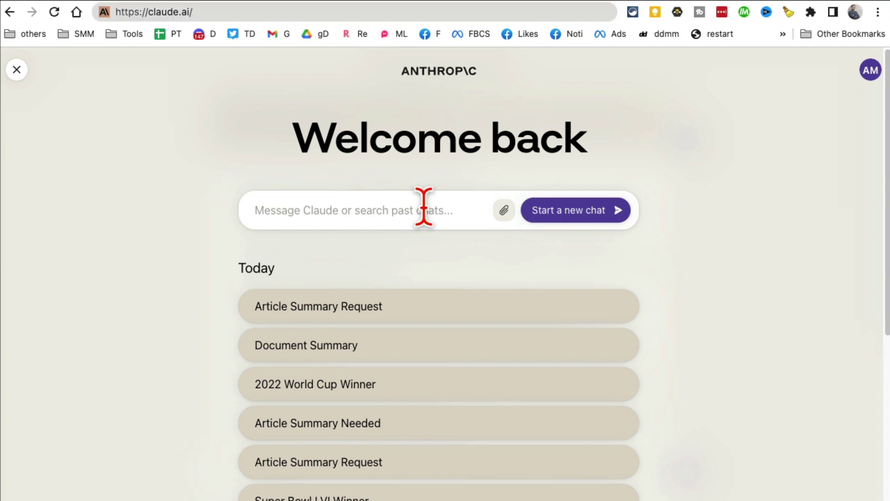
pyautogui.write('hey who won the soccer world cup in december of 2022?')
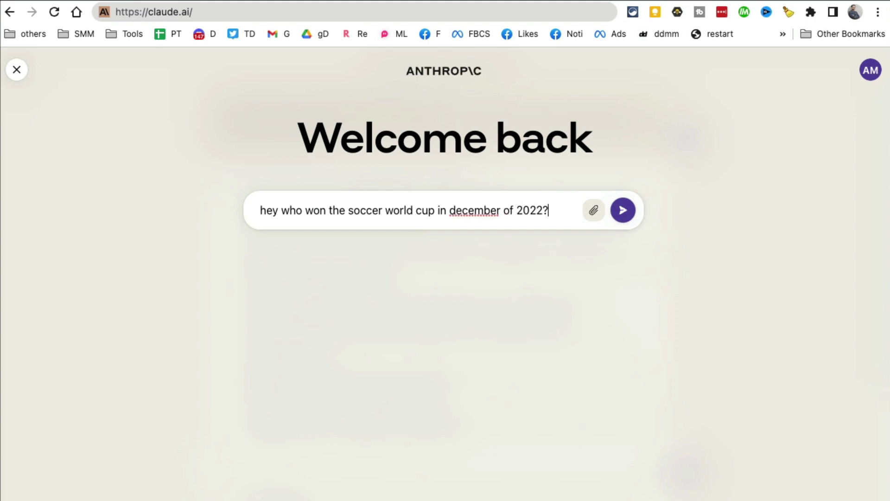
pyautogui.hotkey('ctrl', 'a')
pyautogui.press('super+c')
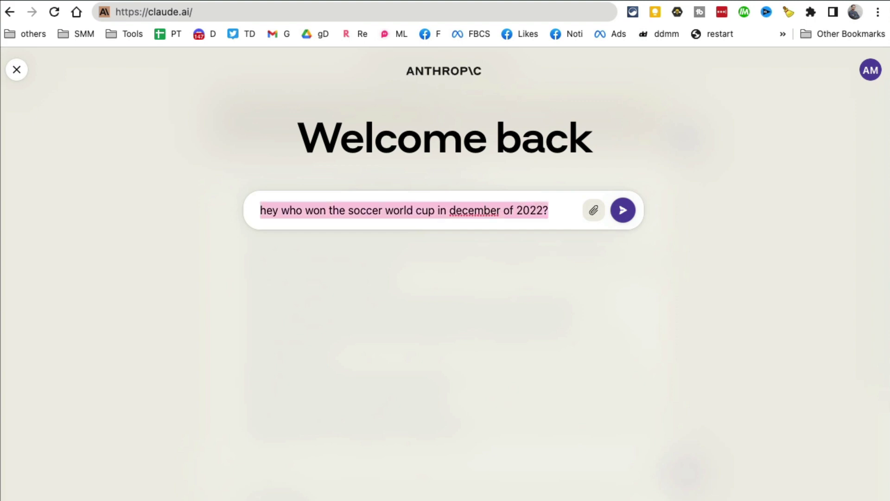
pyautogui.press('Return')
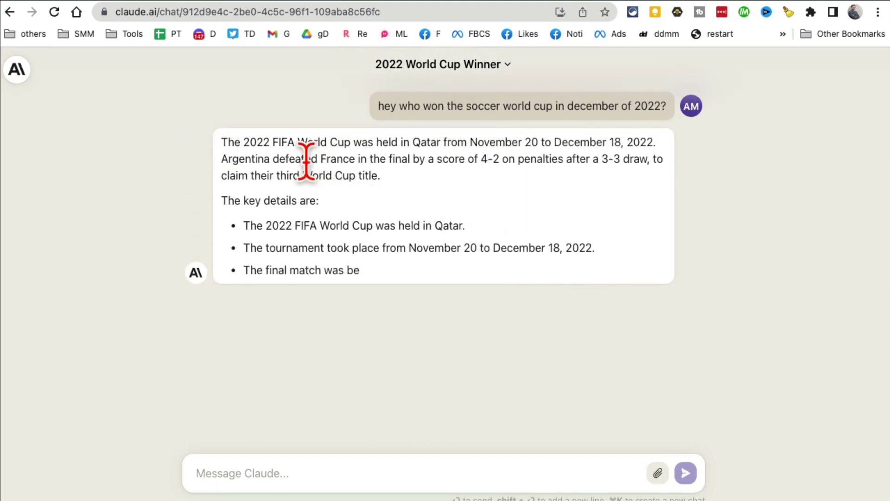
# Highlight the reply's sentence on Argentina beating France and its first five key details
pyautogui.moveTo(304, 159); pyautogui.dragTo(426, 162)
pyautogui.moveTo(227, 159); pyautogui.dragTo(584, 195)
pyautogui.moveTo(366, 214); pyautogui.dragTo(417, 315)
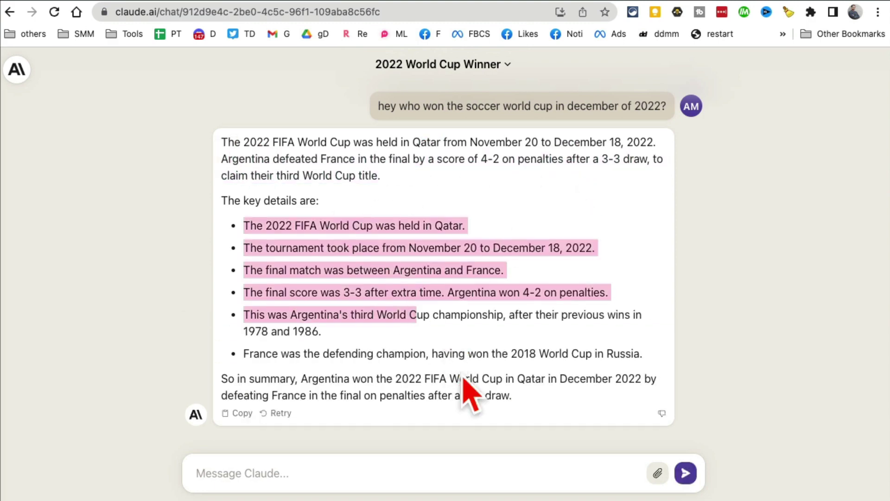
# Ask ChatGPT the same World Cup question, highlight its September 2021 cutoff reply, then return to Claude
pyautogui.click(713, 4)
pyautogui.scroll(-3, 552, 294)
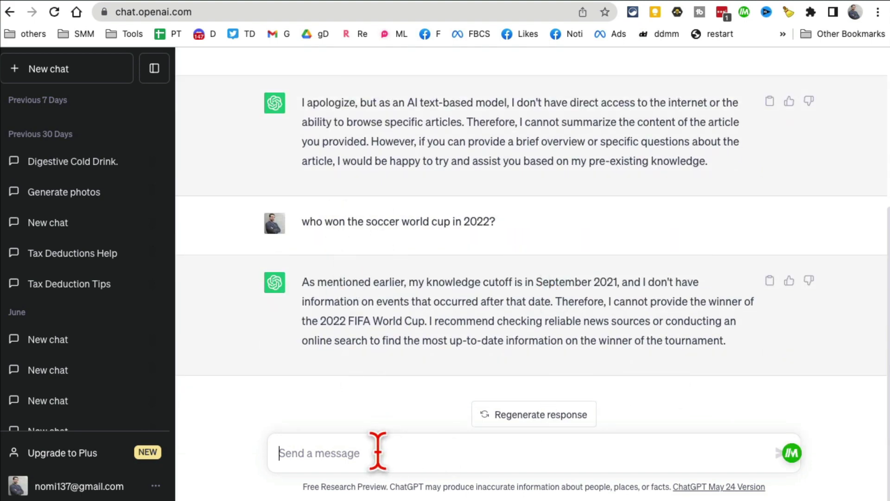
pyautogui.press('super+v')
pyautogui.press('Return')
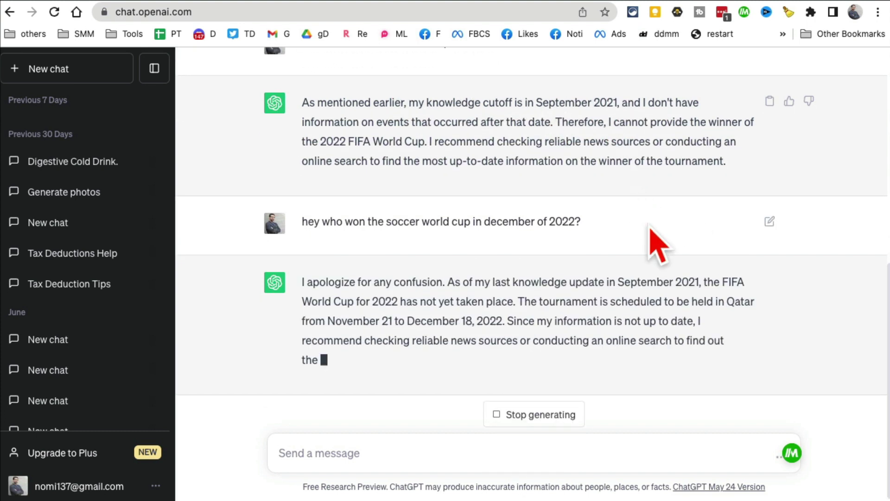
pyautogui.moveTo(618, 81); pyautogui.dragTo(477, 76)
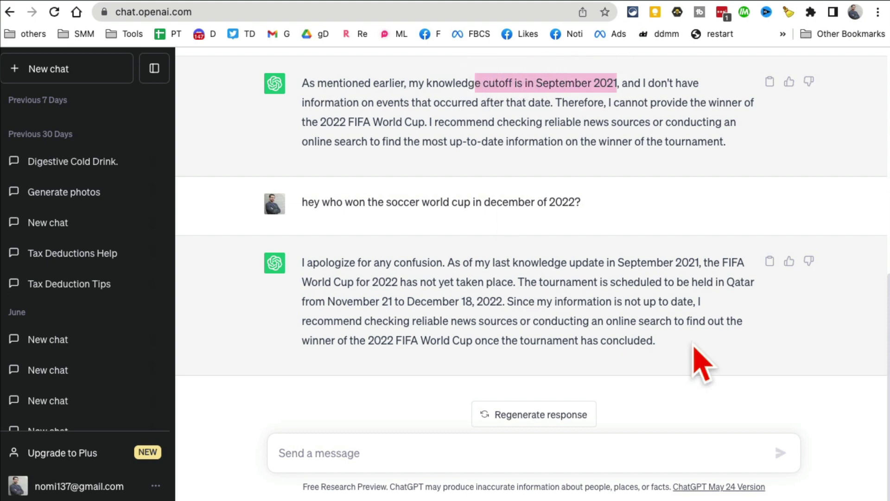
pyautogui.click(685, 9)
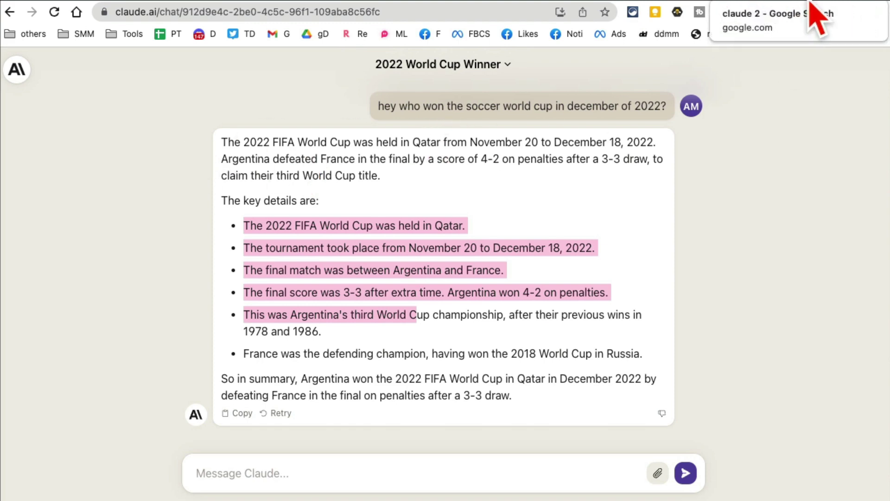
# Open the Guardian's Claude 2 article from the news results and select its URL
pyautogui.click(800, 2)
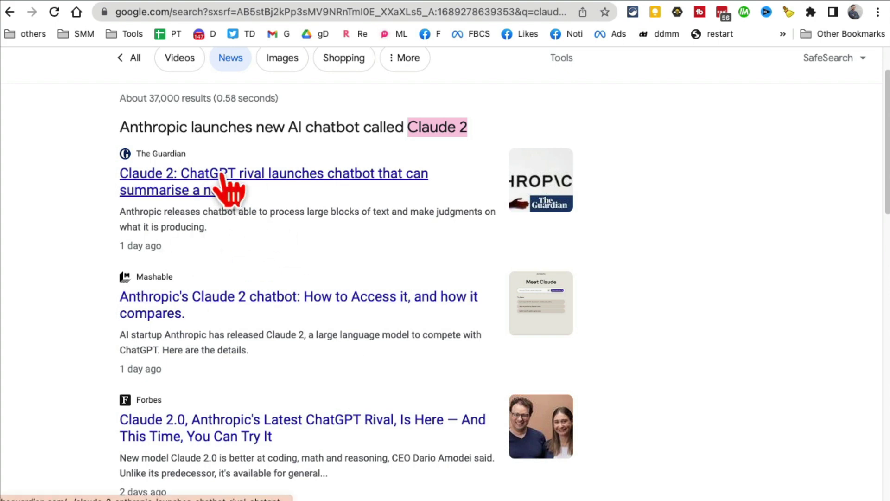
pyautogui.click(230, 192)
pyautogui.click(330, 11)
pyautogui.press('super+c')
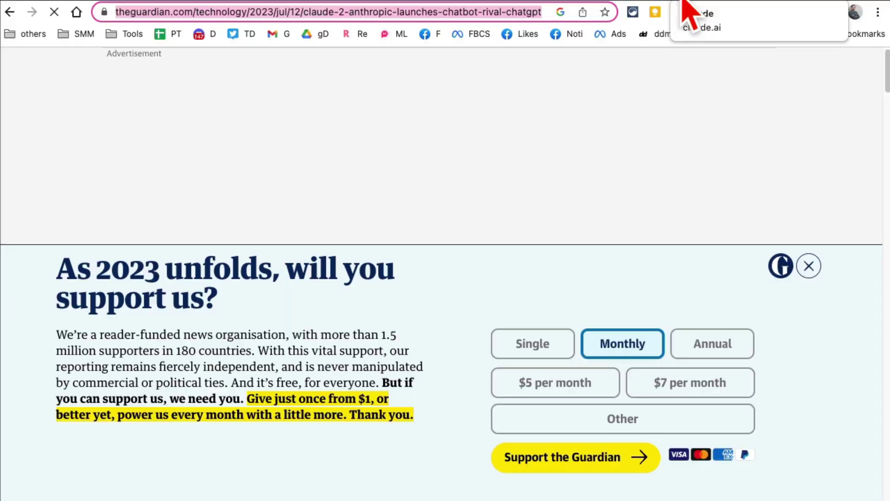
pyautogui.click(690, 2)
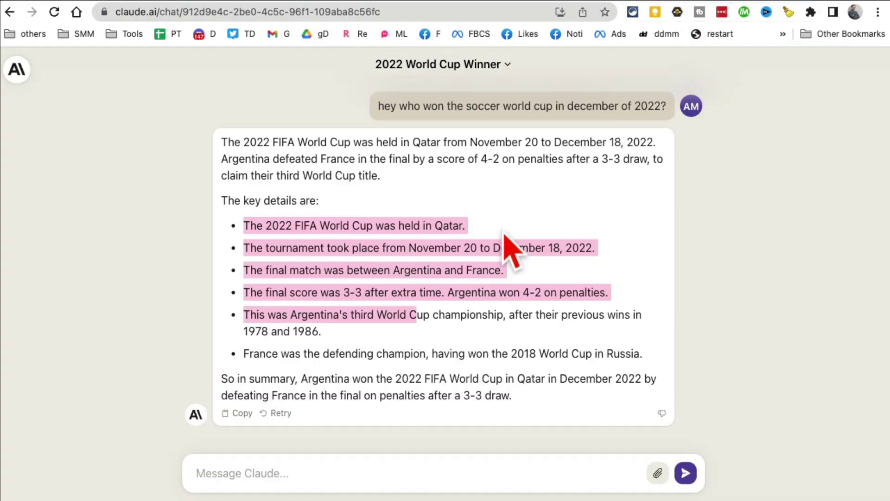
# Ask Claude to summarize the pasted Guardian link; highlight the ChatGPT-rival and paid-premium points
pyautogui.click(310, 471)
pyautogui.write('can')
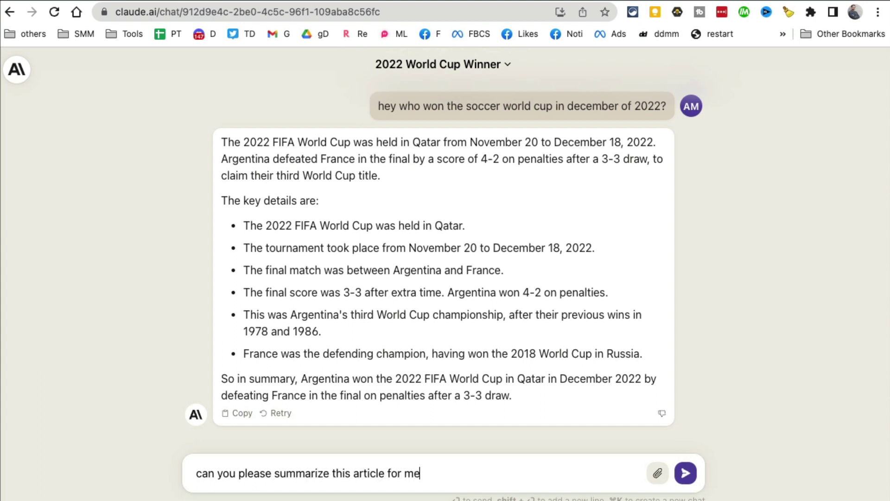
pyautogui.press('super+v')
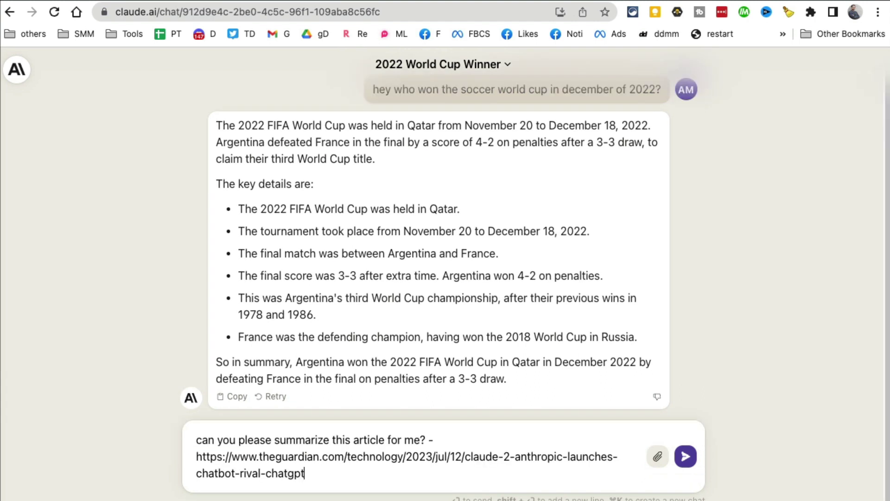
pyautogui.press('super+a')
pyautogui.hotkey('ctrl', 'c')
pyautogui.press('Return')
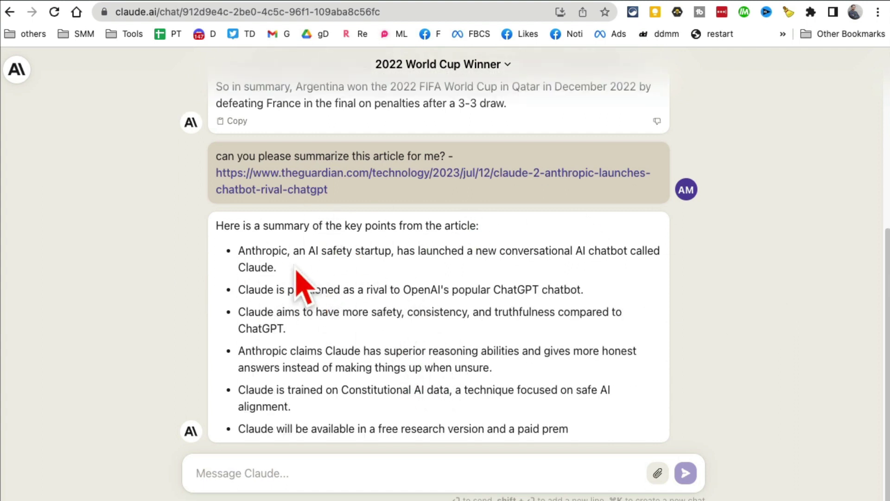
pyautogui.moveTo(289, 274); pyautogui.dragTo(583, 253)
pyautogui.moveTo(345, 278); pyautogui.dragTo(473, 433)
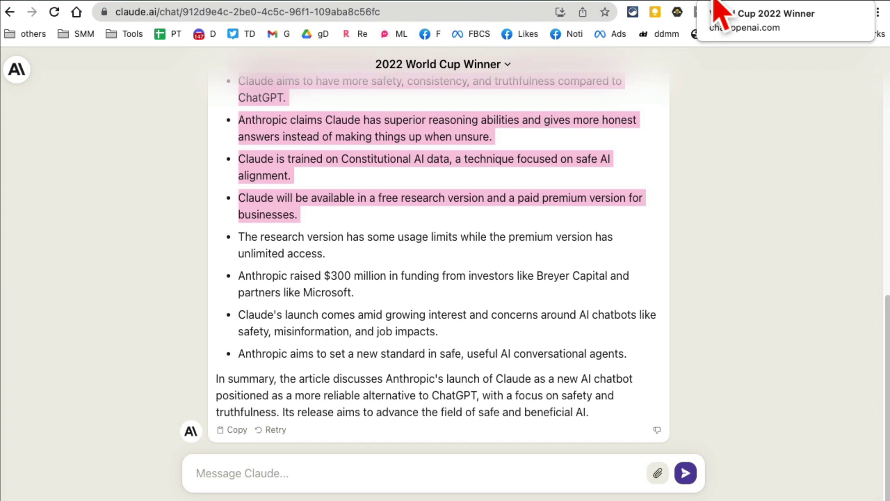
# Send the same Guardian summary request to ChatGPT and highlight its refusal to access external sites
pyautogui.click(716, 2)
pyautogui.click(436, 455)
pyautogui.hotkey('ctrl', 'v')
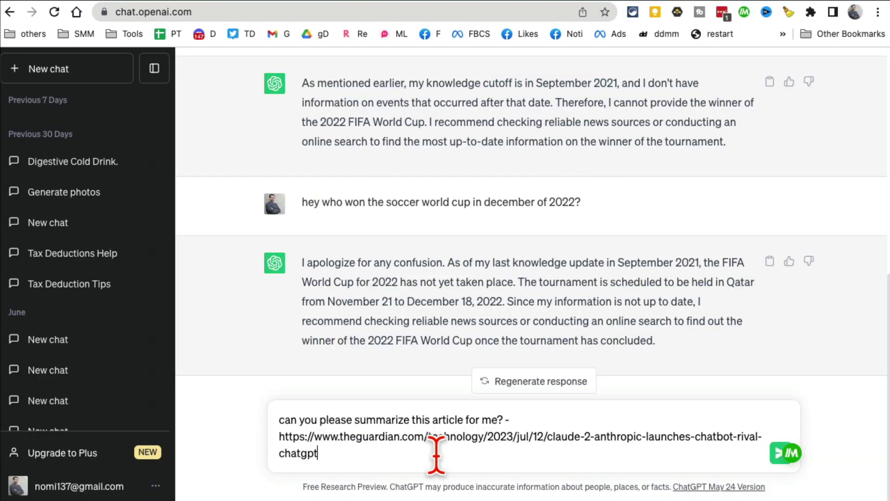
pyautogui.press('Return')
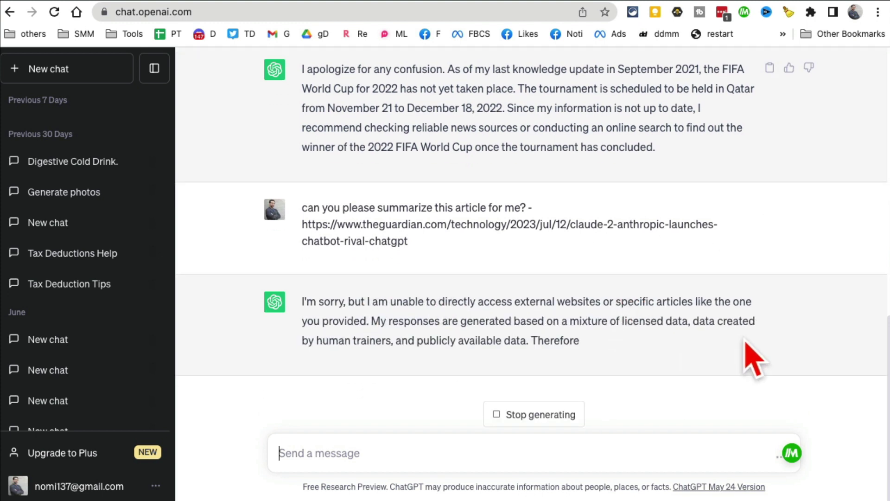
pyautogui.moveTo(509, 302); pyautogui.dragTo(689, 327)
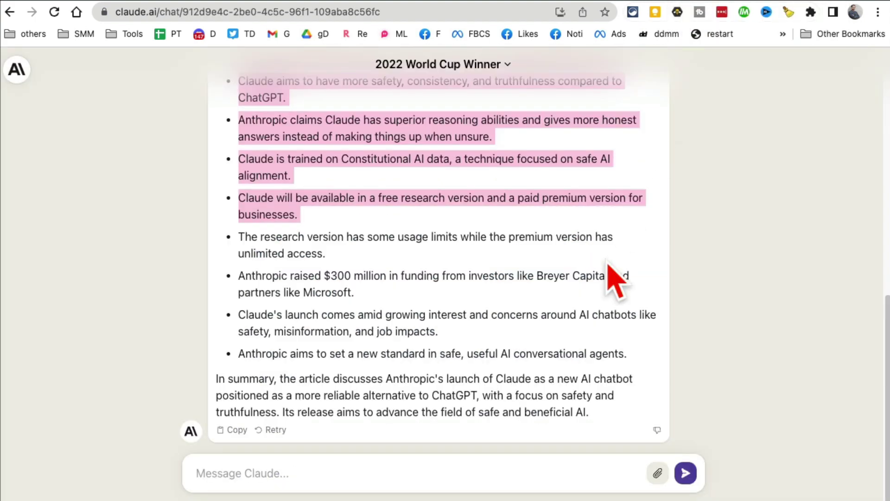
pyautogui.scroll(5, 536, 298)
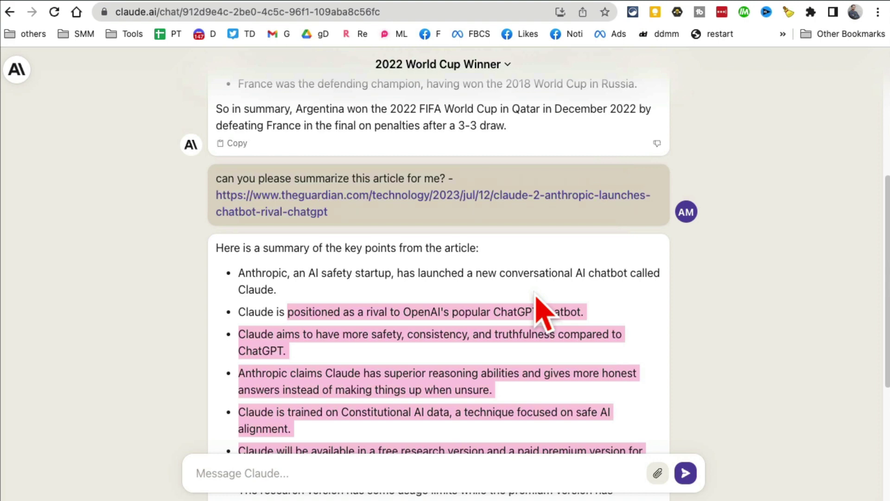
# Use the Anthropic logo to show the Welcome back page with the 2022 World Cup Winner chat listed
pyautogui.click(17, 70)
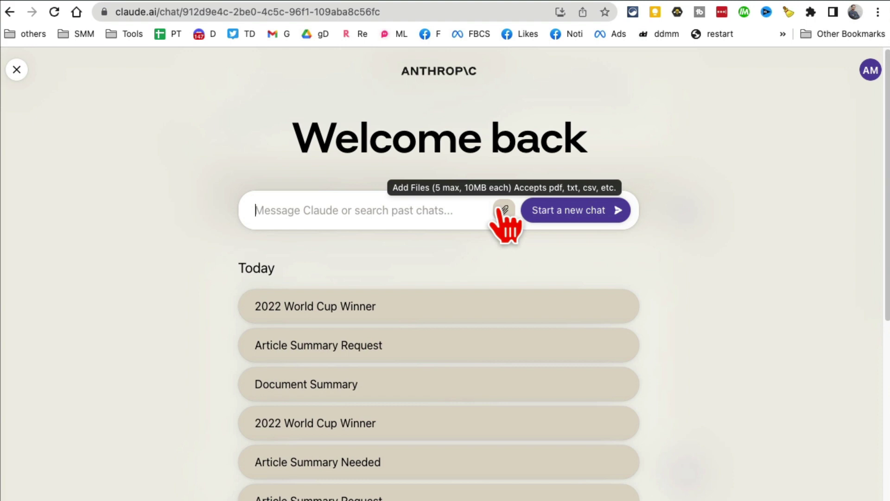
# Attach 'TikTok Crash Course Deck' and 'tiktok marketing tps' PDFs found by searching This Mac
pyautogui.click(505, 211)
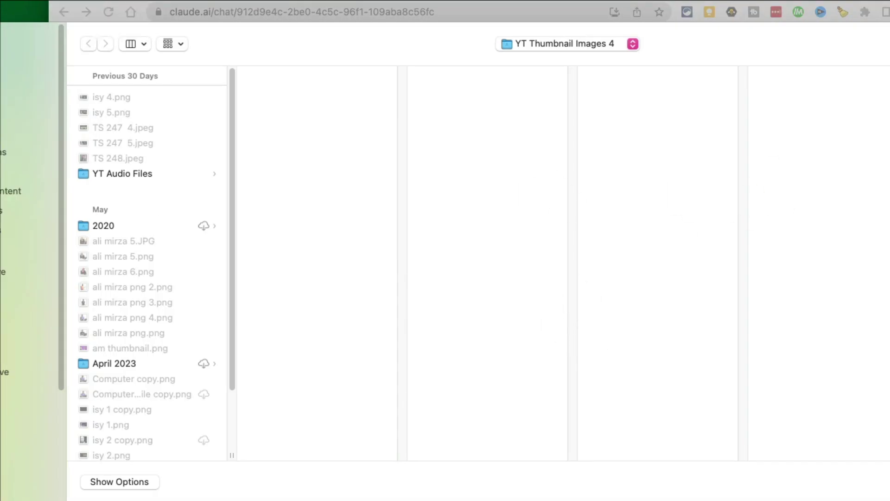
pyautogui.press('super+f')
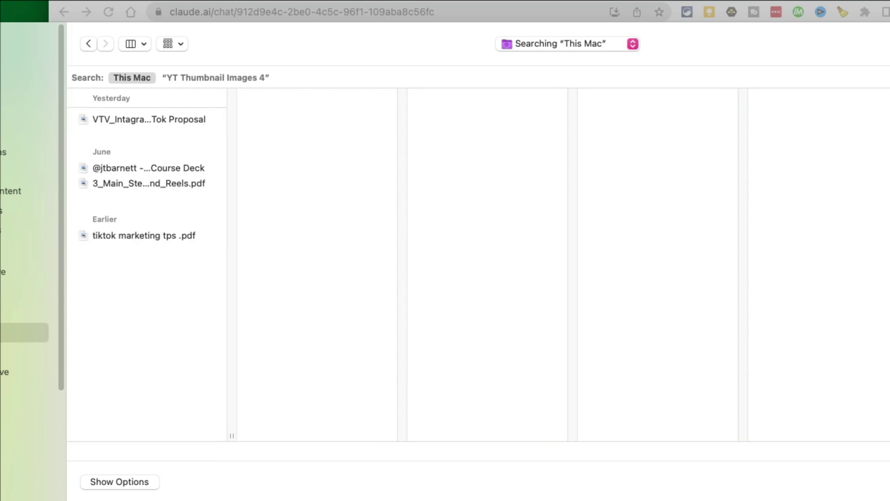
pyautogui.click(179, 168)
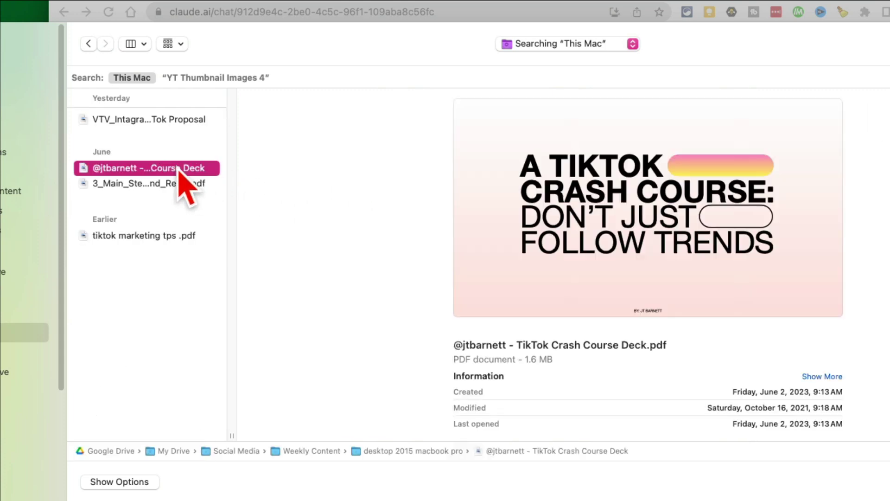
pyautogui.keyDown('super'); pyautogui.click(176, 236); pyautogui.keyUp('super')
pyautogui.press('Return')
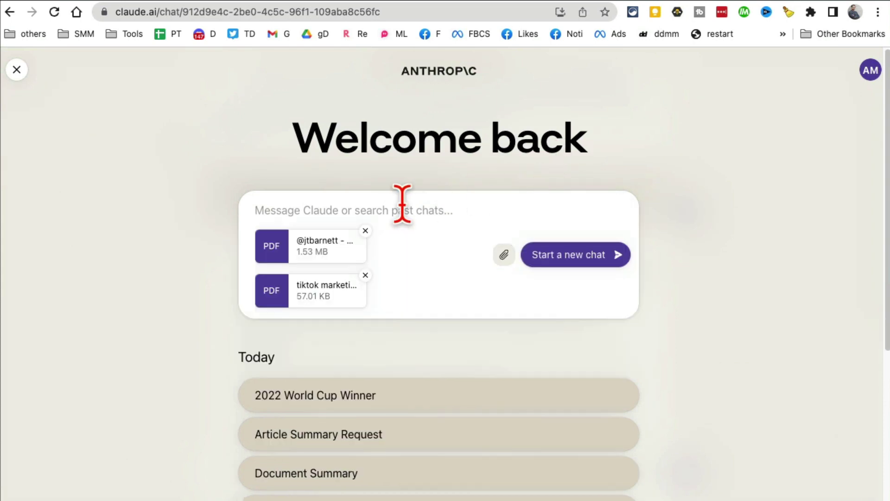
# Ask 'can you summarize these documents for me?' and review the summary of both TikTok PDFs
pyautogui.write('can you summarize these documen')
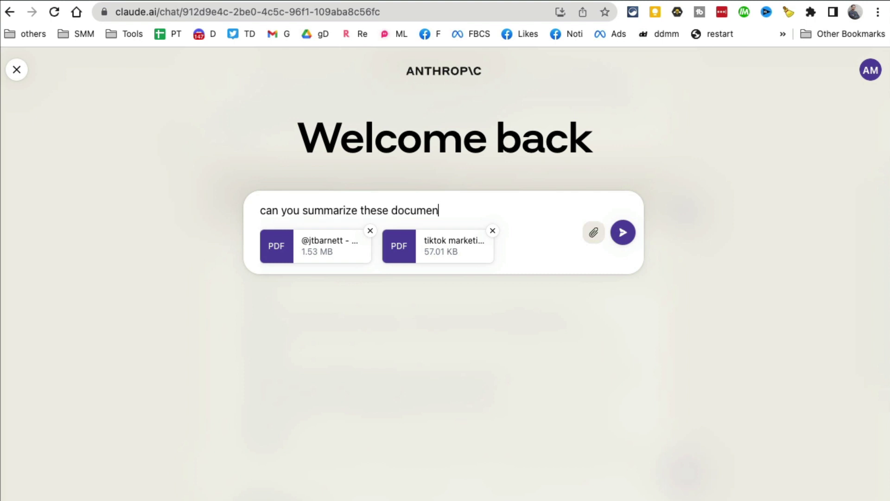
pyautogui.write('ts for me?')
pyautogui.press('Return')
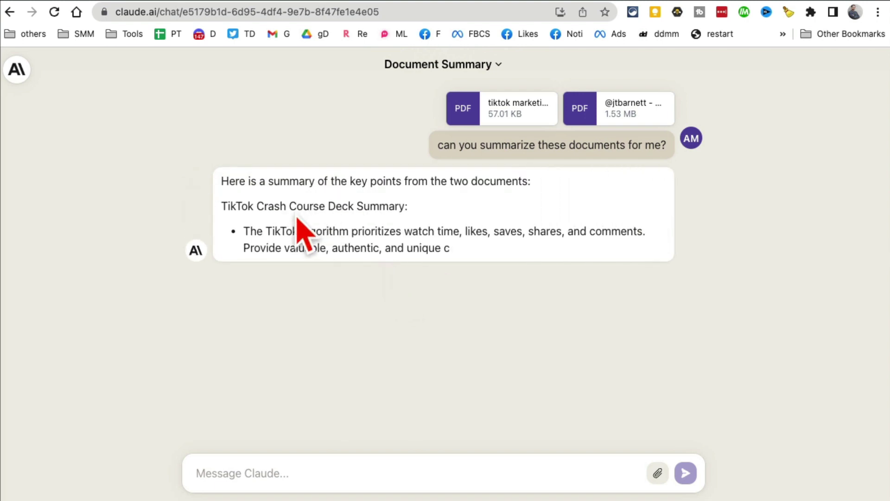
pyautogui.moveTo(248, 207); pyautogui.dragTo(511, 273)
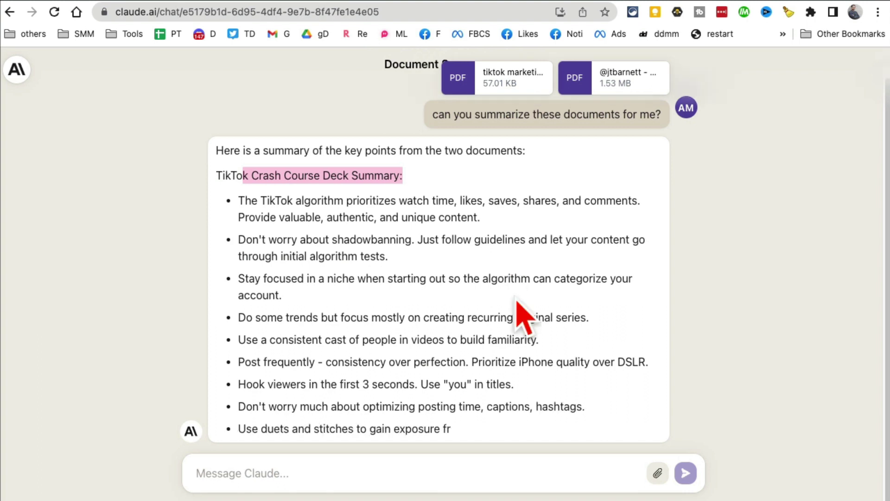
pyautogui.scroll(3, 596, 308)
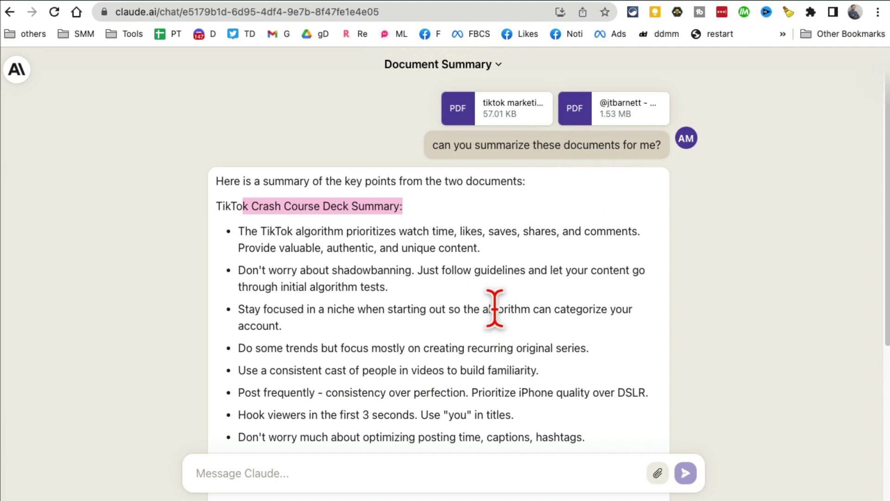
pyautogui.scroll(-7, 495, 308)
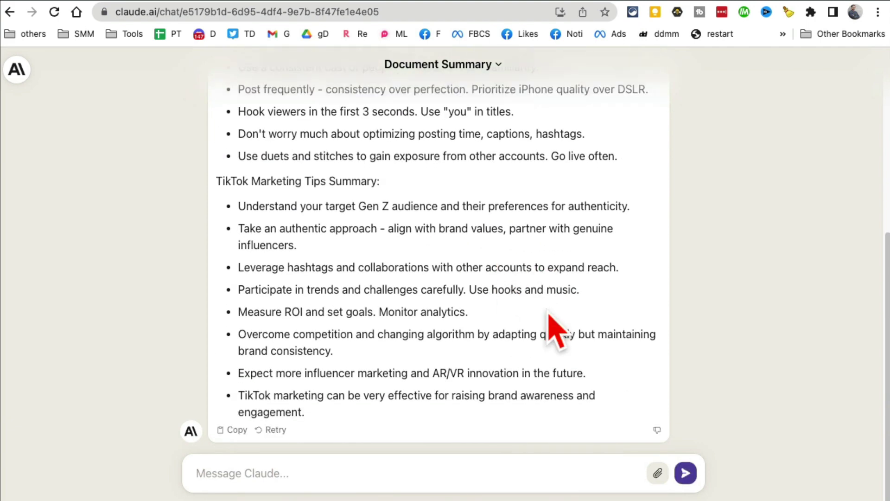
# Return to the welcome page via the Claude logo and browse the past chats list
pyautogui.click(18, 71)
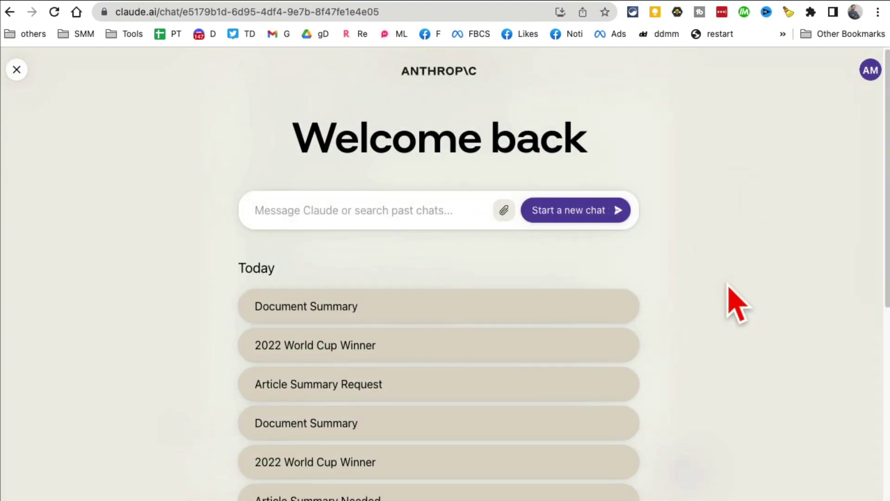
pyautogui.scroll(-4, 731, 295)
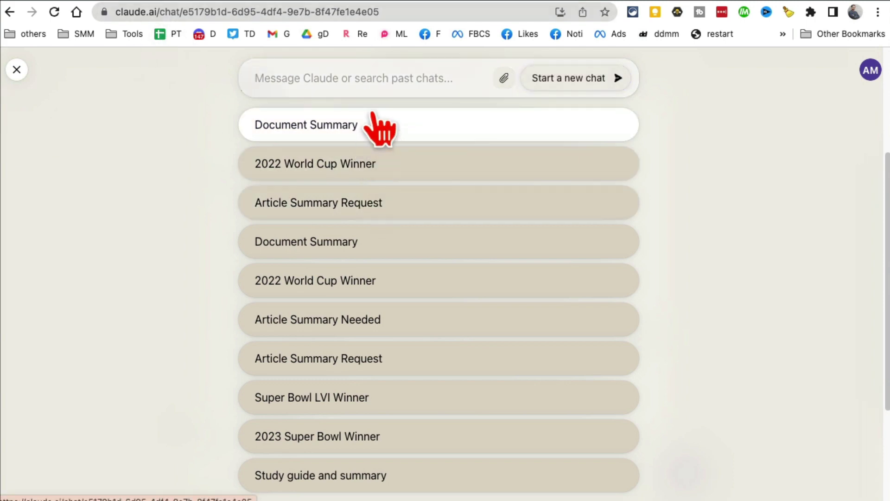
pyautogui.scroll(4, 473, 358)
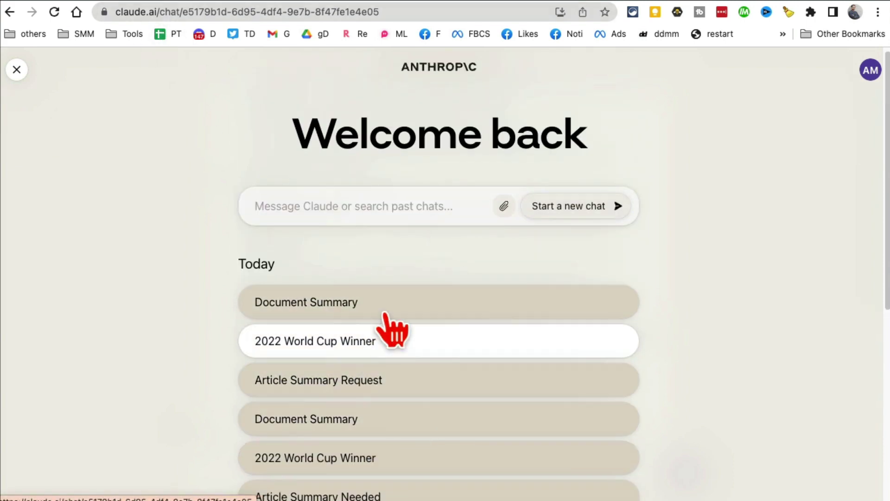
pyautogui.scroll(-3, 391, 328)
pyautogui.scroll(-5, 464, 394)
pyautogui.scroll(8, 566, 391)
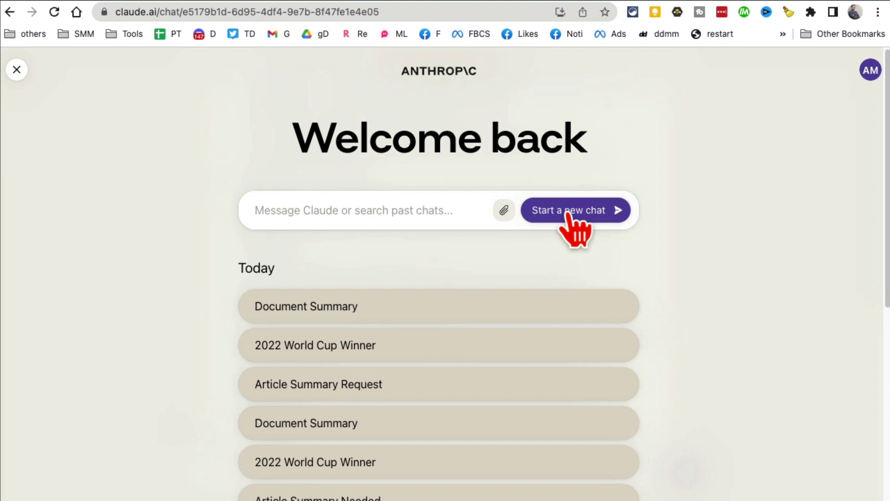
pyautogui.scroll(-6, 682, 351)
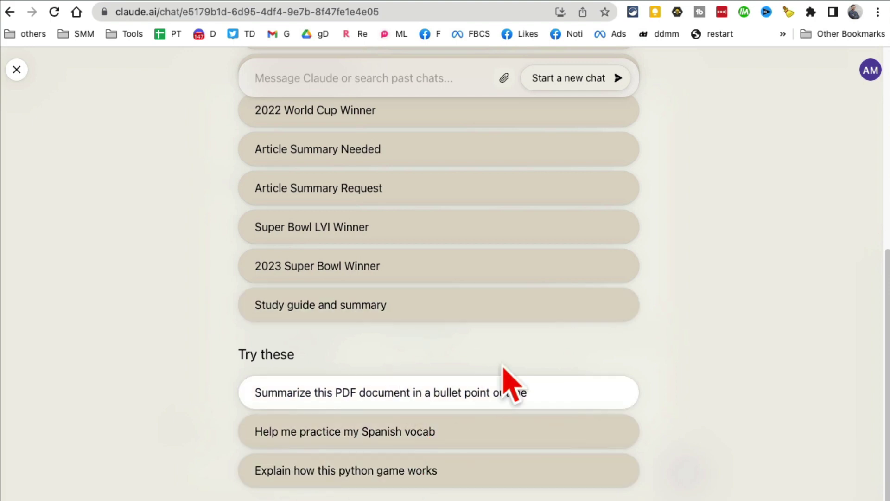
pyautogui.scroll(6, 504, 371)
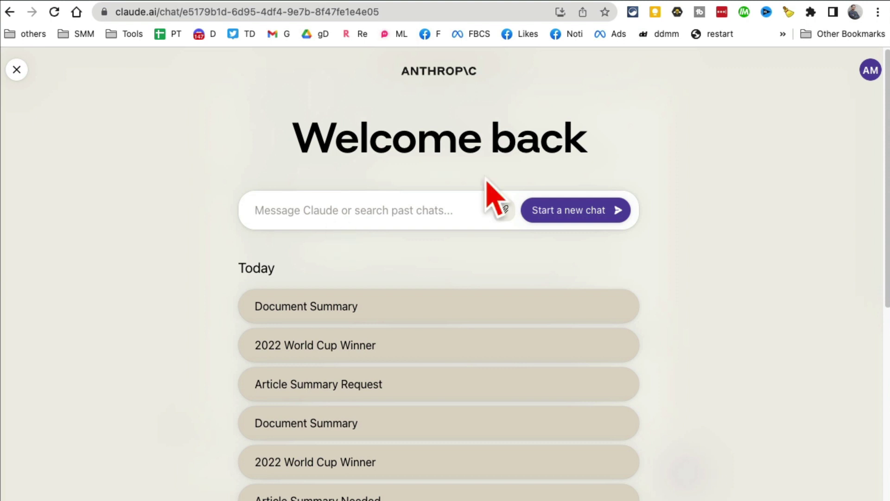
# Switch to the Guardian Claude 2 article and dismiss the support banner
pyautogui.click(796, 7)
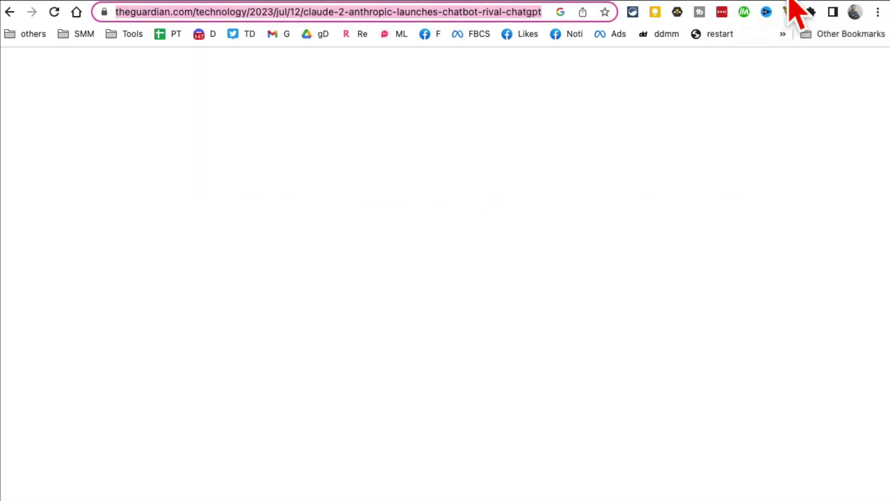
pyautogui.scroll(-5, 417, 318)
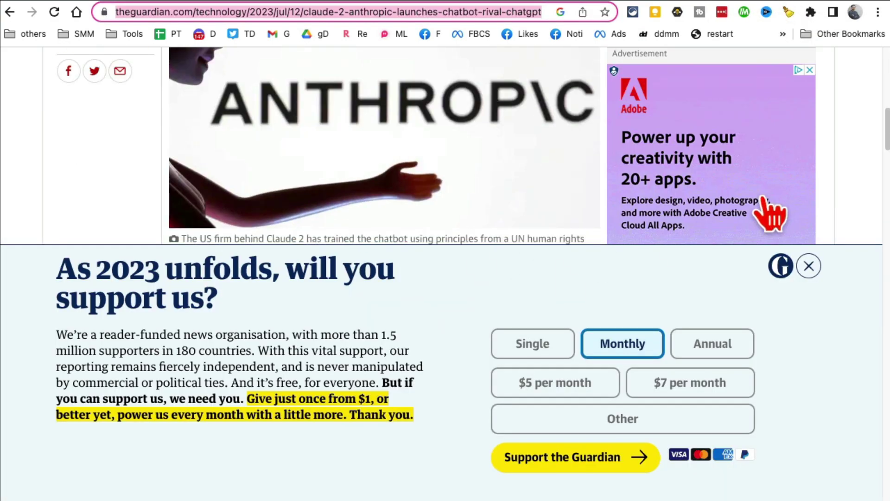
pyautogui.click(809, 266)
pyautogui.scroll(-10, 551, 223)
pyautogui.scroll(15, 421, 247)
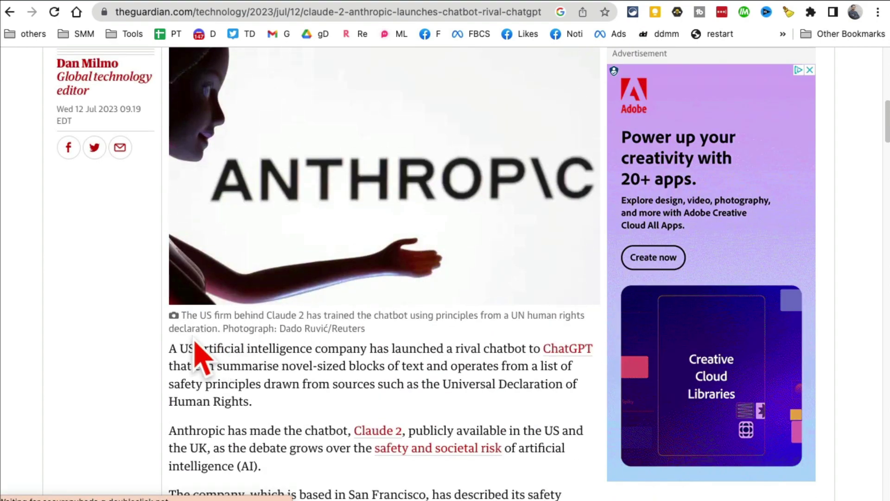
# Copy the article text through the Scottish referendum paragraph and return to Claude
pyautogui.moveTo(171, 349); pyautogui.dragTo(521, 423)
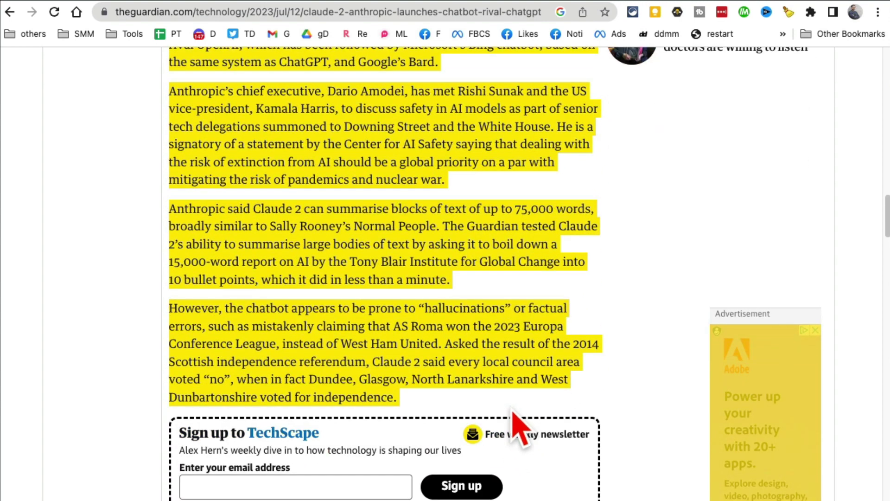
pyautogui.rightClick(453, 225)
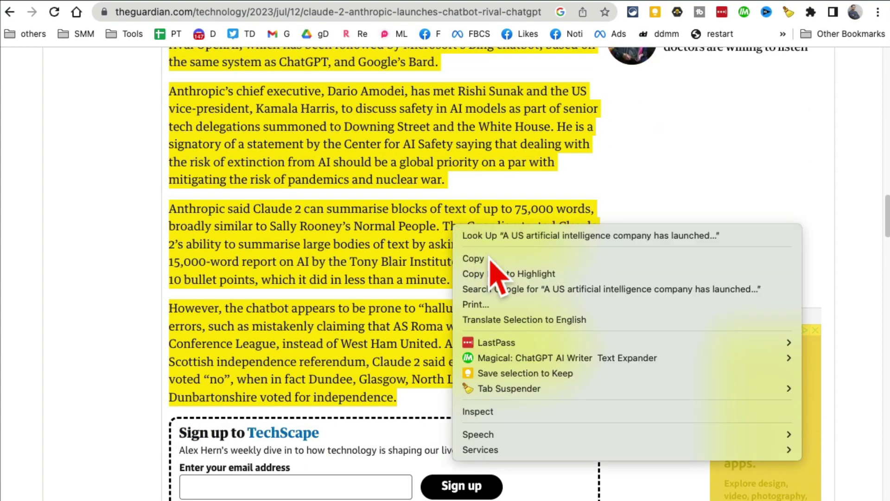
pyautogui.click(470, 258)
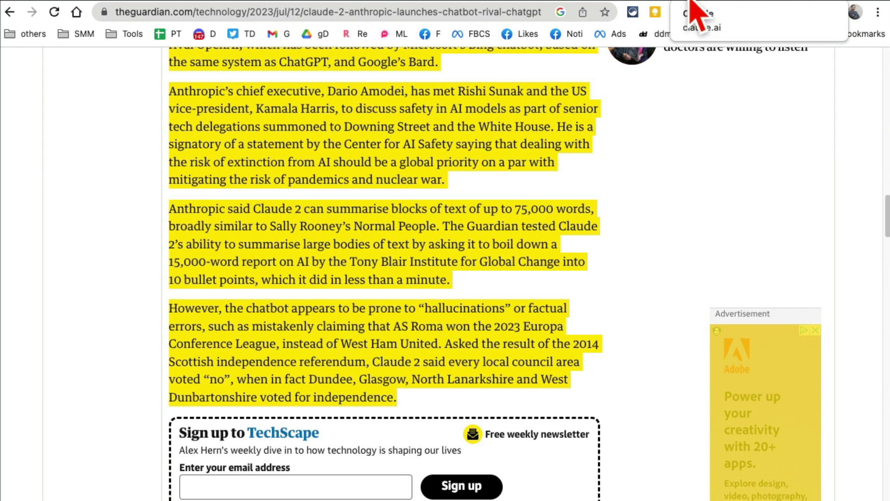
pyautogui.click(692, 5)
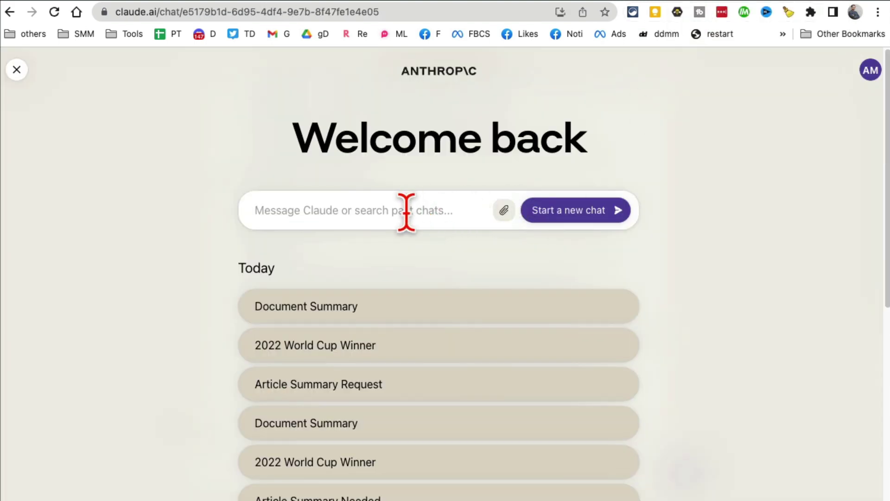
# Send 'can you summarize following text for me:' with the pasted Guardian article below it
pyautogui.write('can you summarize following text for me:')
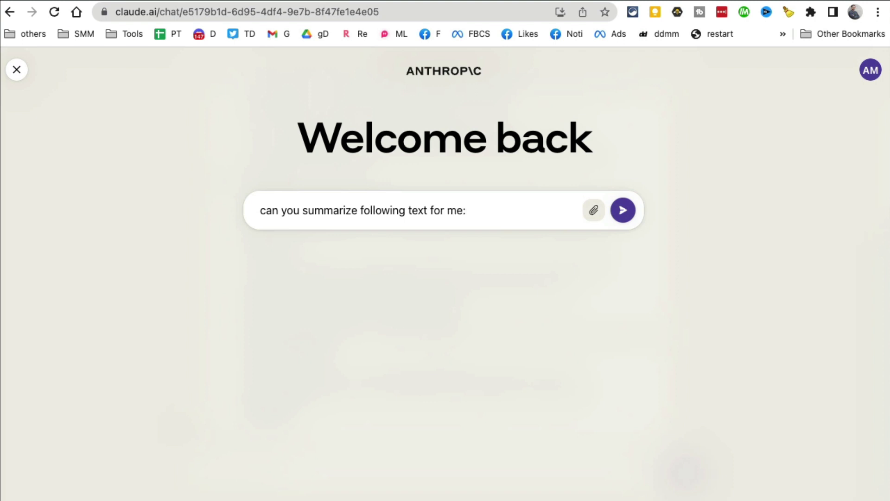
pyautogui.hotkey('shift', 'Return')
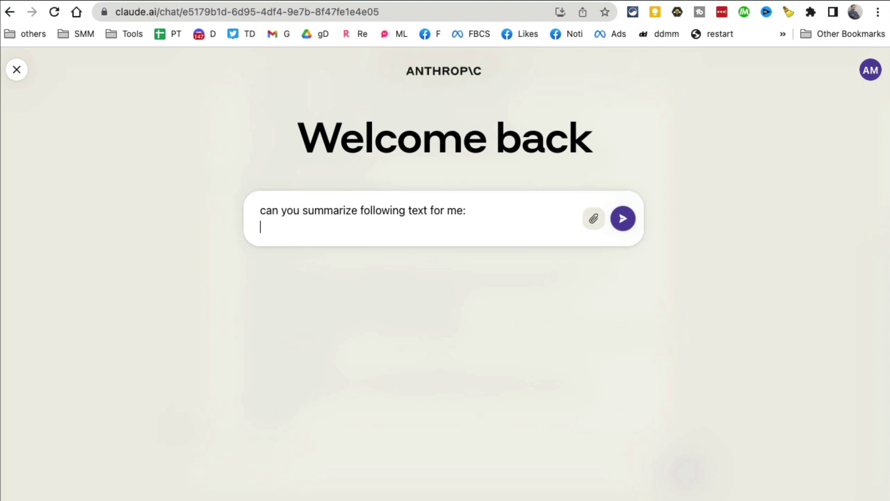
pyautogui.hotkey('ctrl', 'v')
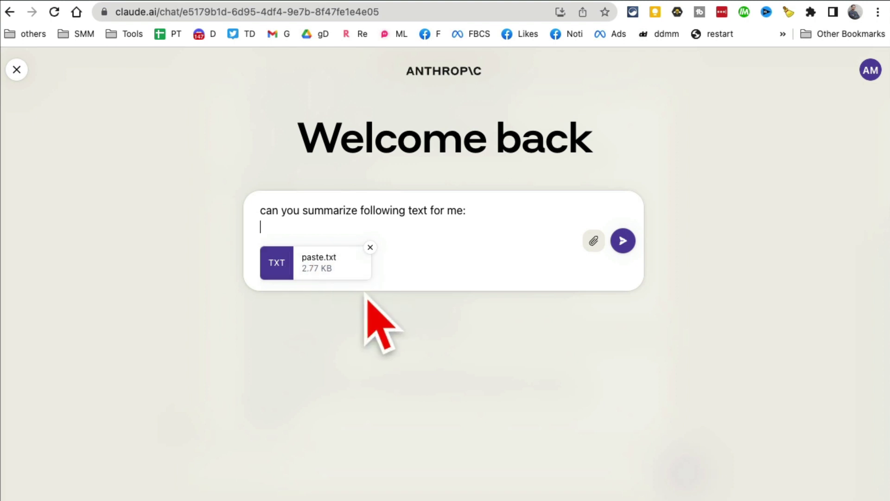
pyautogui.click(622, 241)
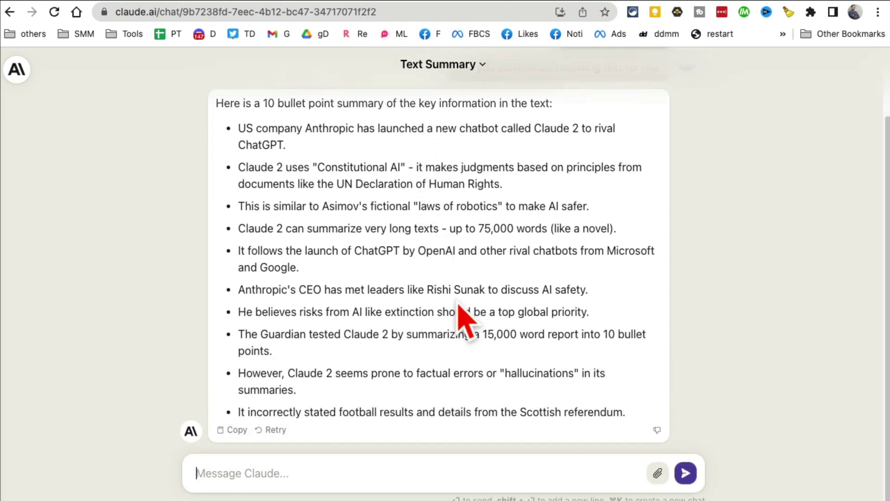
# Open, close and reopen the past-chats list, then select the /chat part of the address
pyautogui.click(19, 69)
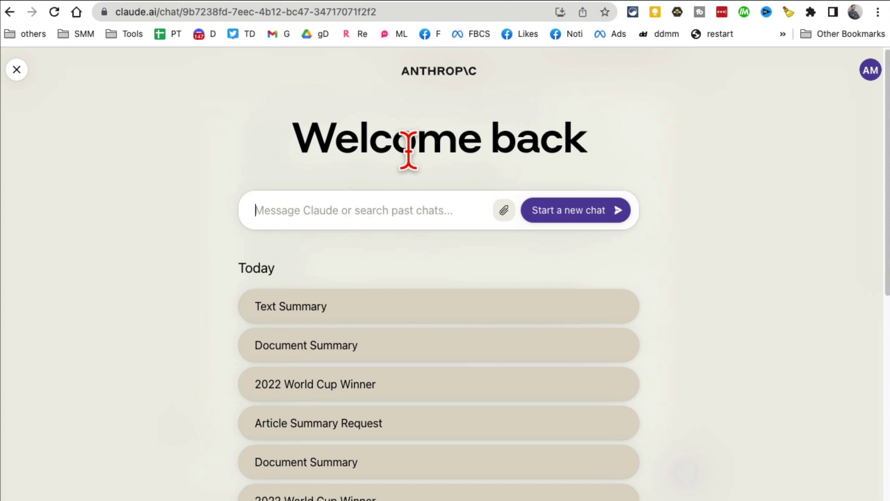
pyautogui.click(17, 70)
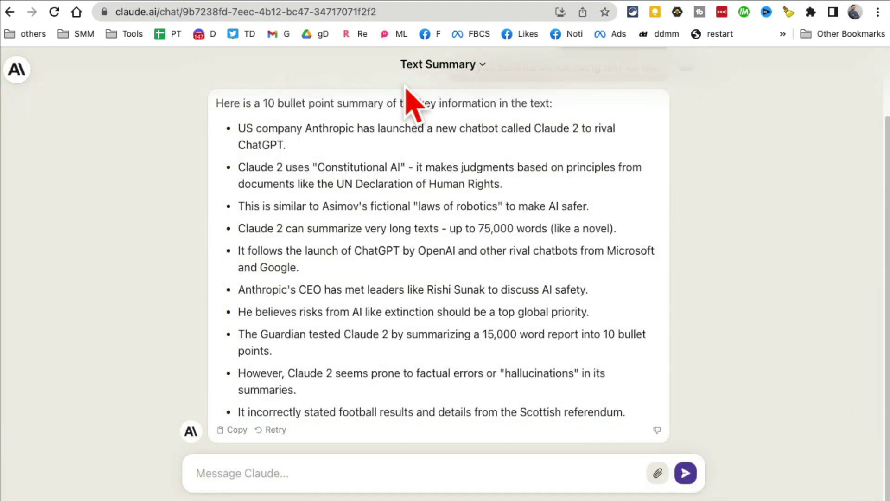
pyautogui.click(17, 72)
pyautogui.moveTo(159, 12); pyautogui.dragTo(203, 85)
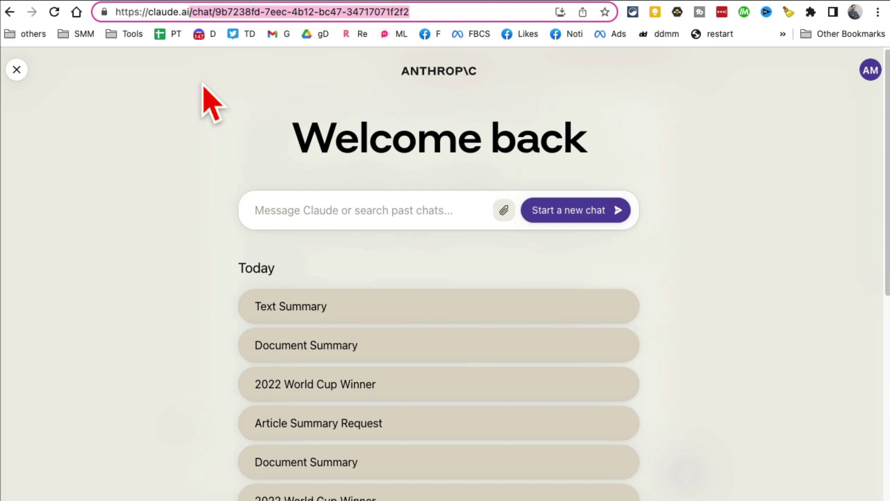